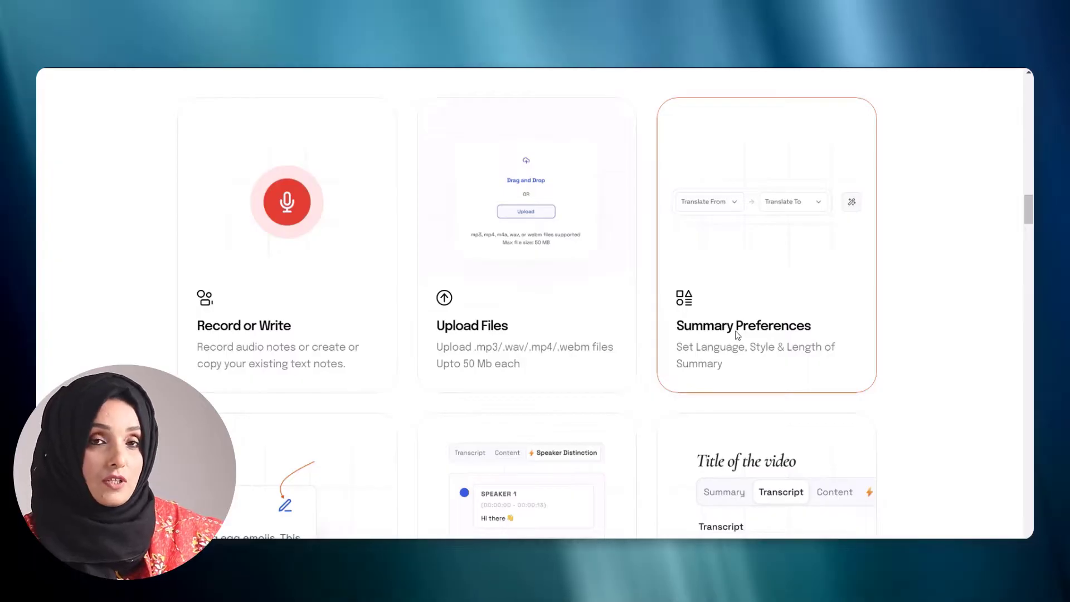
{"action": "scroll", "coordinate": [737, 335], "scroll_direction": "down", "scroll_amount": 3}
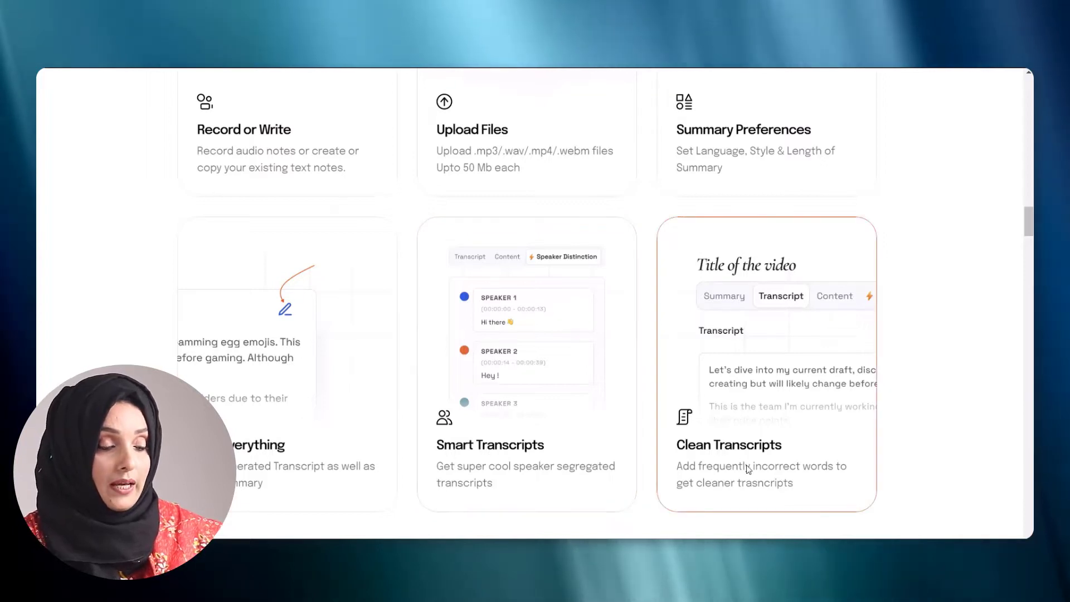
{"action": "scroll", "coordinate": [748, 469], "scroll_direction": "down", "scroll_amount": 1}
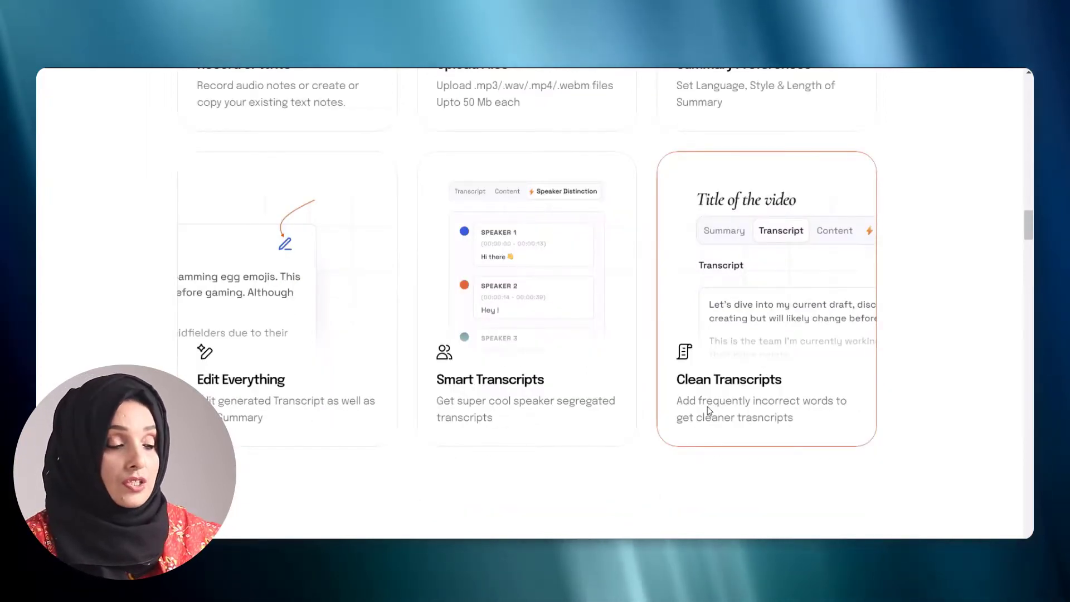
{"action": "scroll", "coordinate": [707, 406], "scroll_direction": "down", "scroll_amount": 5}
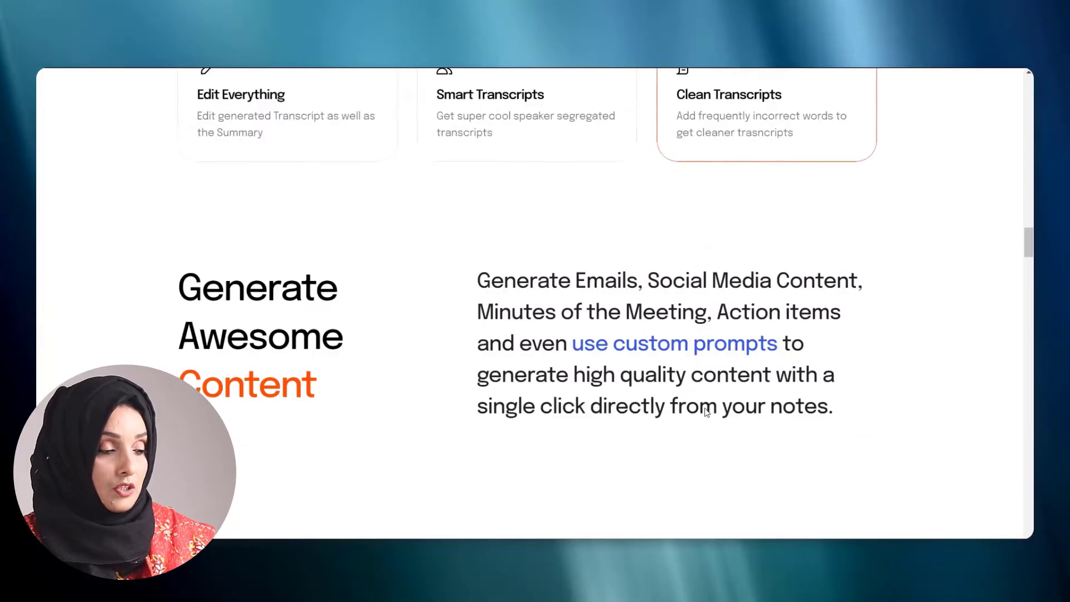
{"action": "scroll", "coordinate": [707, 406], "scroll_direction": "down", "scroll_amount": 1}
{"action": "scroll", "coordinate": [707, 406], "scroll_direction": "up", "scroll_amount": 15}
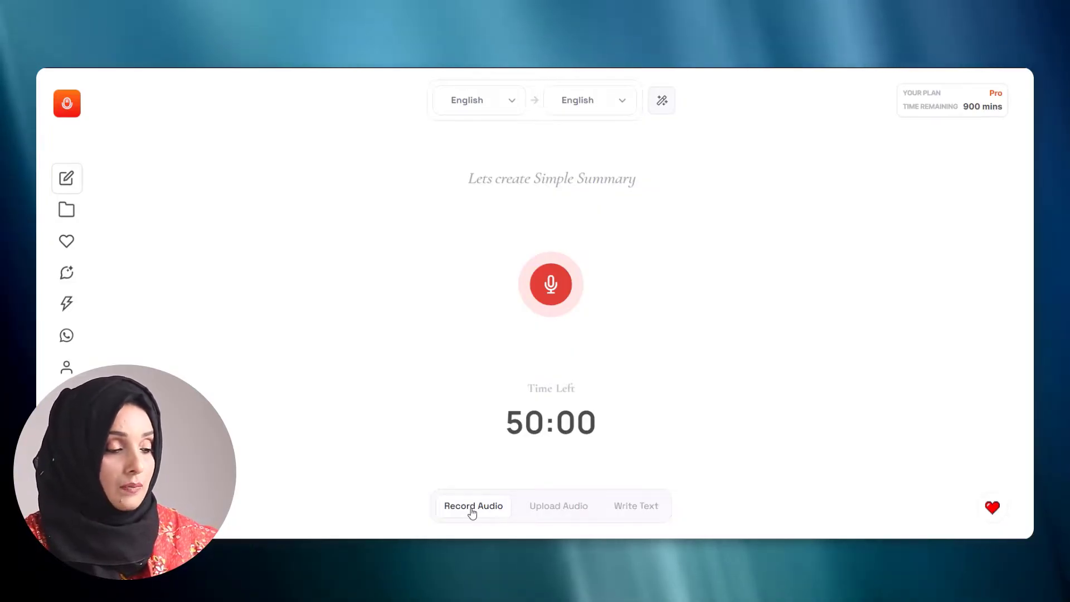
- Upload an audio file from the Upload Audio tab of the New Note page
{"action": "left_click", "coordinate": [544, 510]}
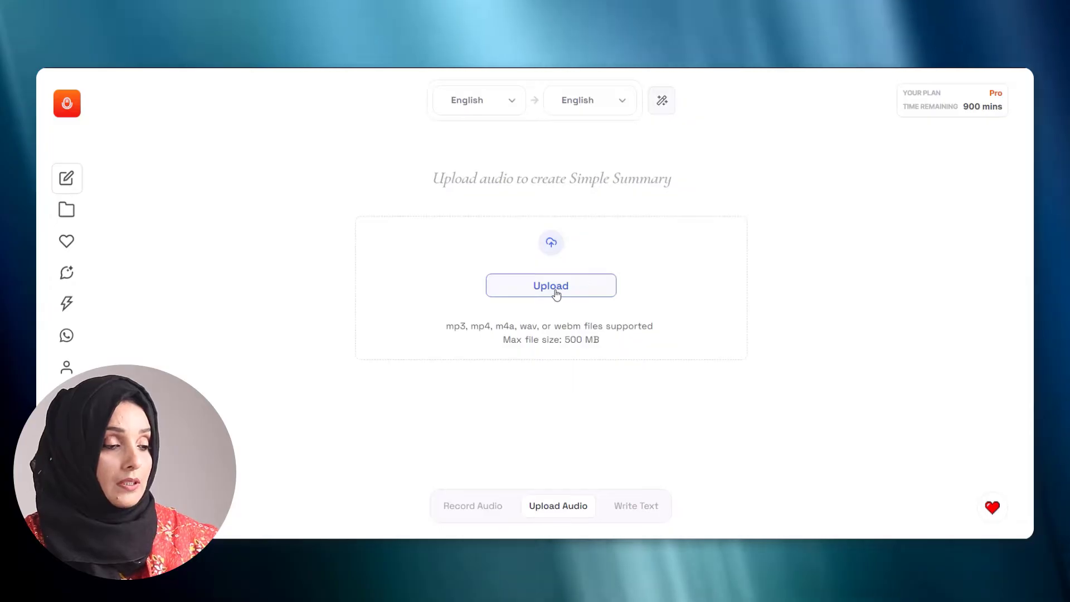
{"action": "left_click", "coordinate": [551, 286]}
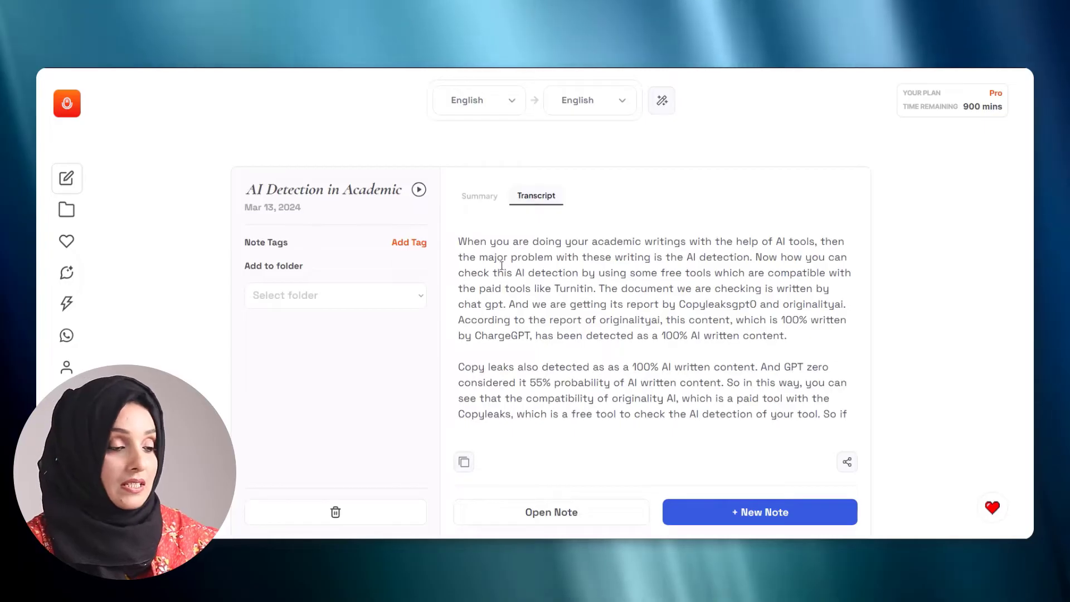
{"action": "scroll", "coordinate": [548, 289], "scroll_direction": "down", "scroll_amount": 3}
{"action": "scroll", "coordinate": [547, 289], "scroll_direction": "up", "scroll_amount": 3}
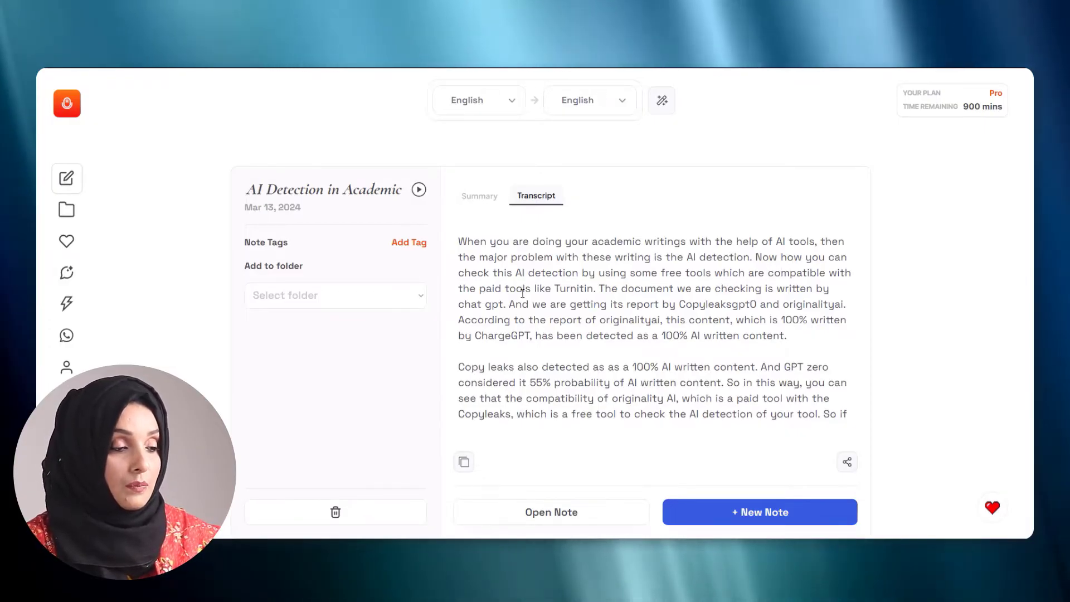
- Switch the 'AI Detection in Academic' note from its transcript to its generated summary
{"action": "left_click", "coordinate": [479, 194]}
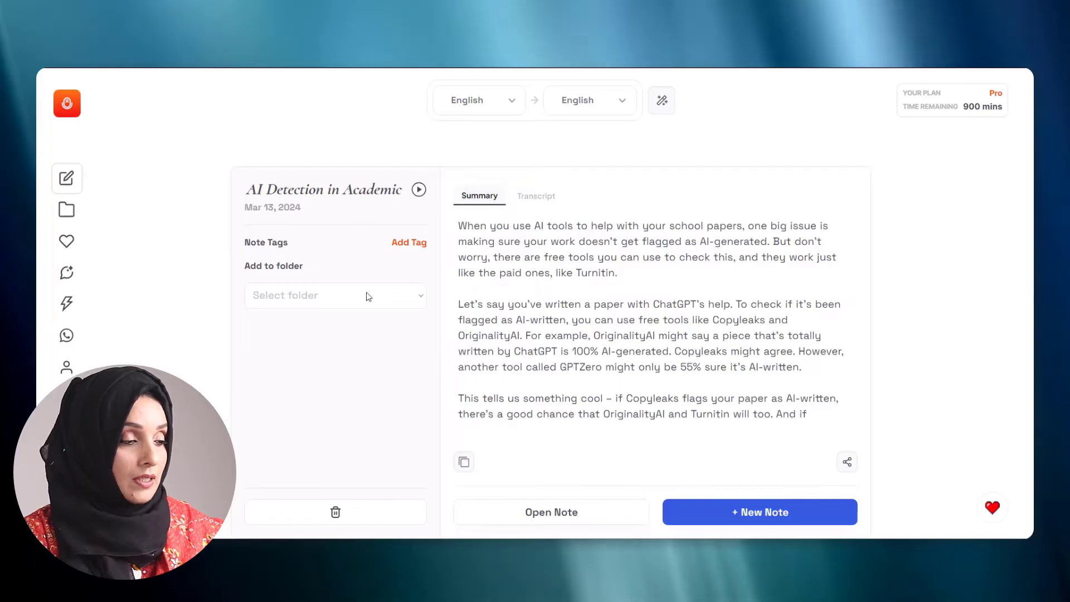
- Create the tag 'ai detection bypass' and apply it to the note
{"action": "left_click", "coordinate": [409, 243]}
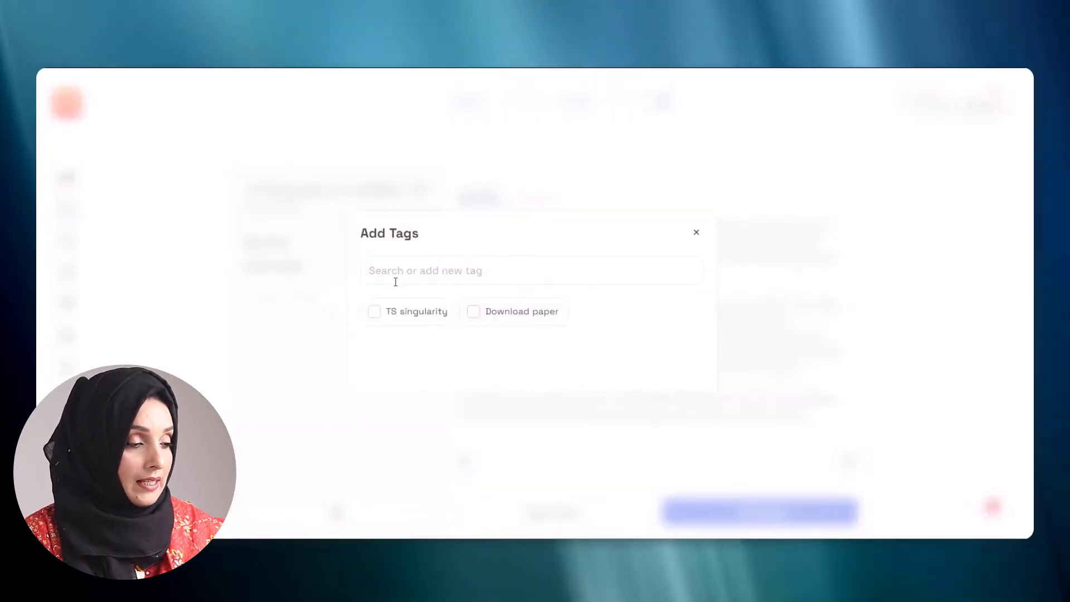
{"action": "type", "text": "ai detection bypa"}
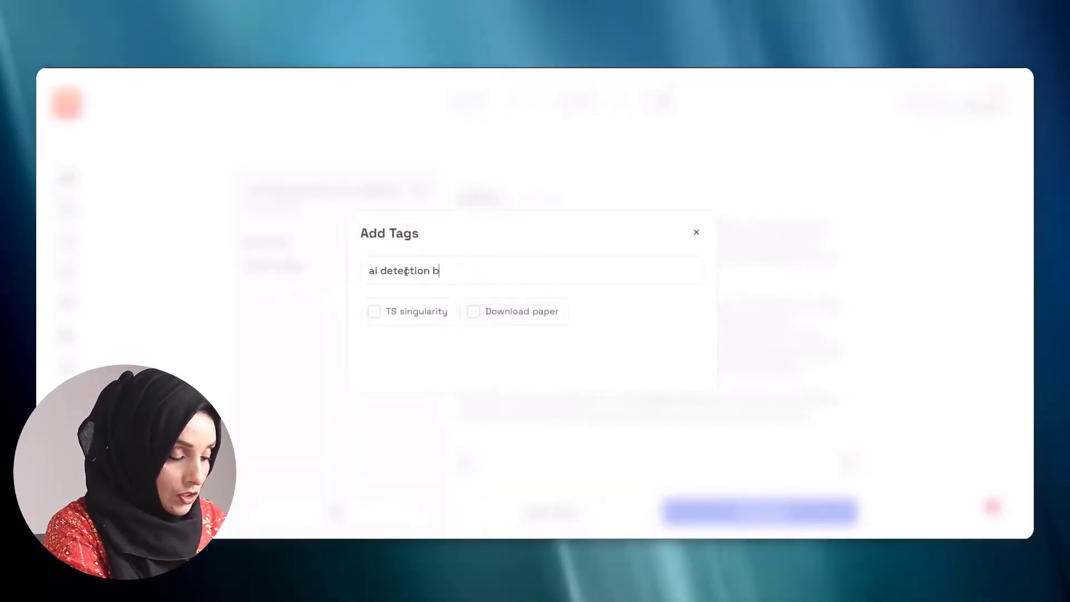
{"action": "type", "text": "ss"}
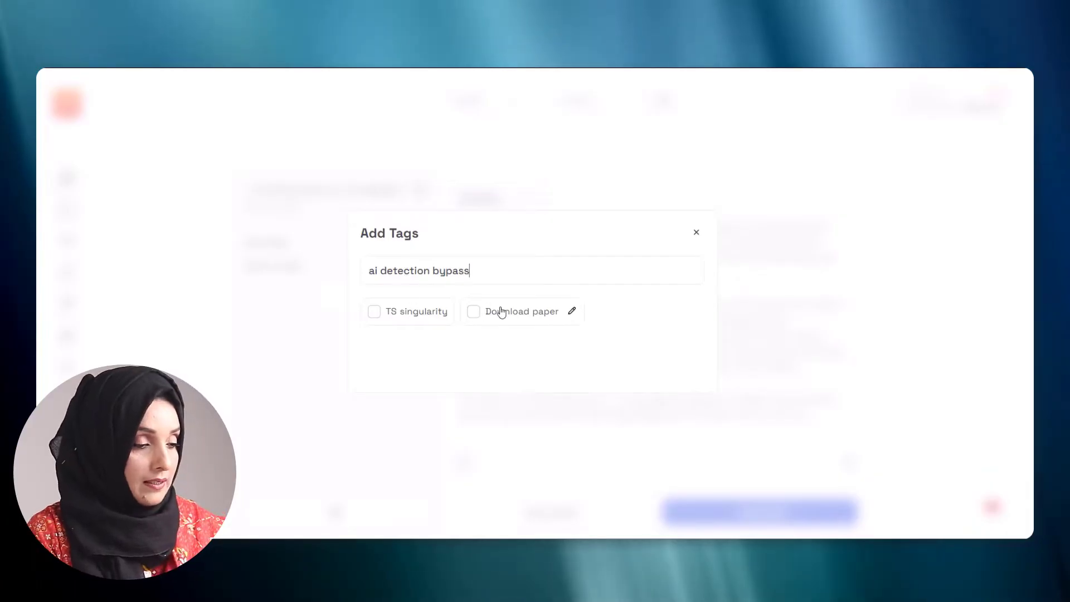
{"action": "left_click", "coordinate": [494, 306]}
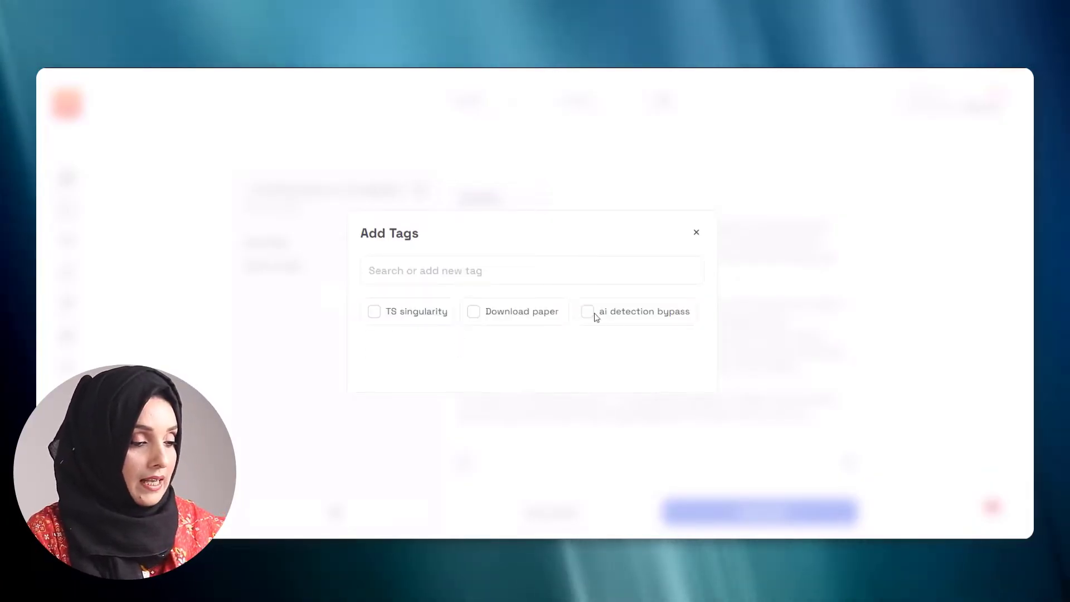
{"action": "left_click", "coordinate": [589, 311]}
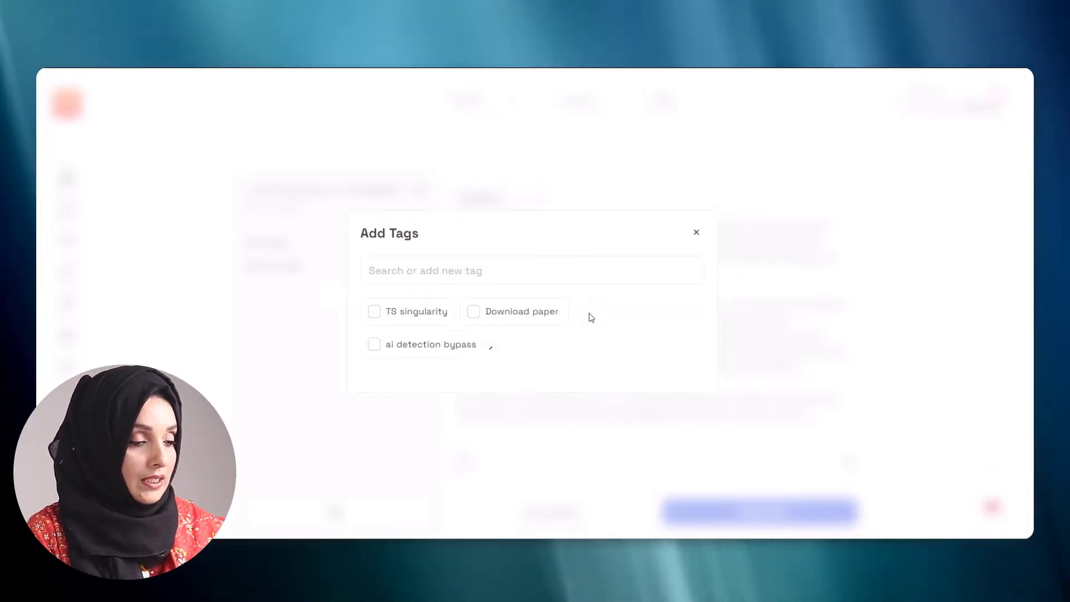
{"action": "left_click", "coordinate": [695, 232]}
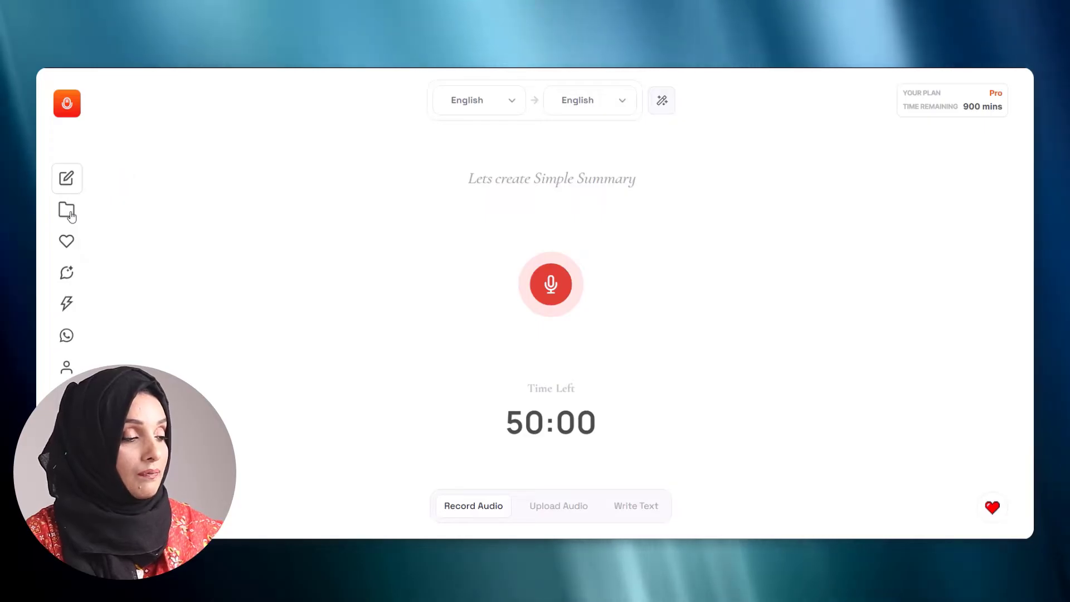
- Filter saved notes by the 'TS singularity' and 'ai detection bypass' tags, then open Magic Chat
{"action": "left_click", "coordinate": [67, 210]}
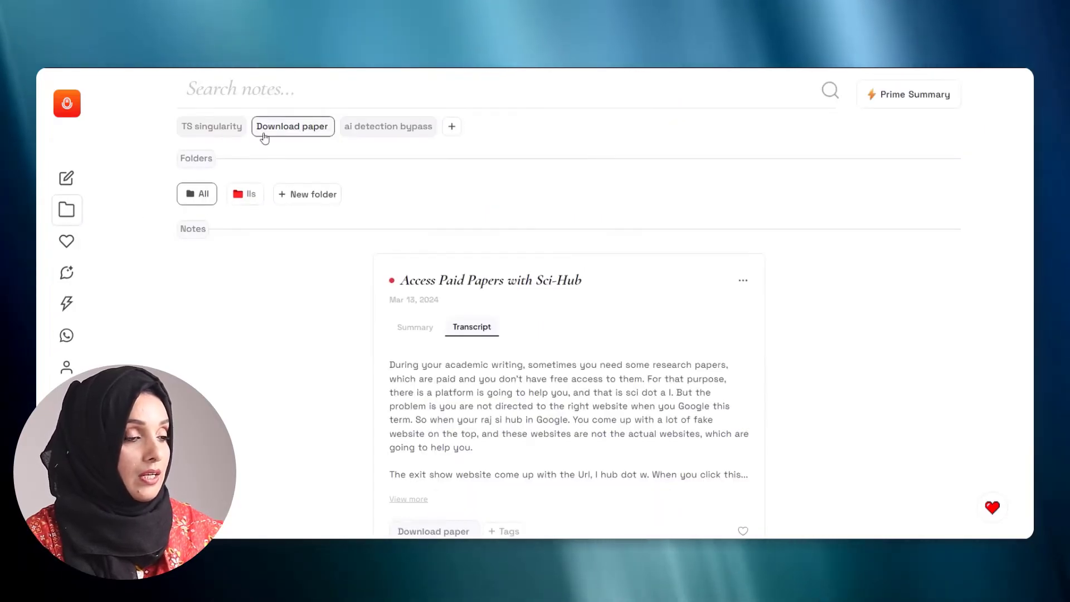
{"action": "left_click", "coordinate": [207, 130]}
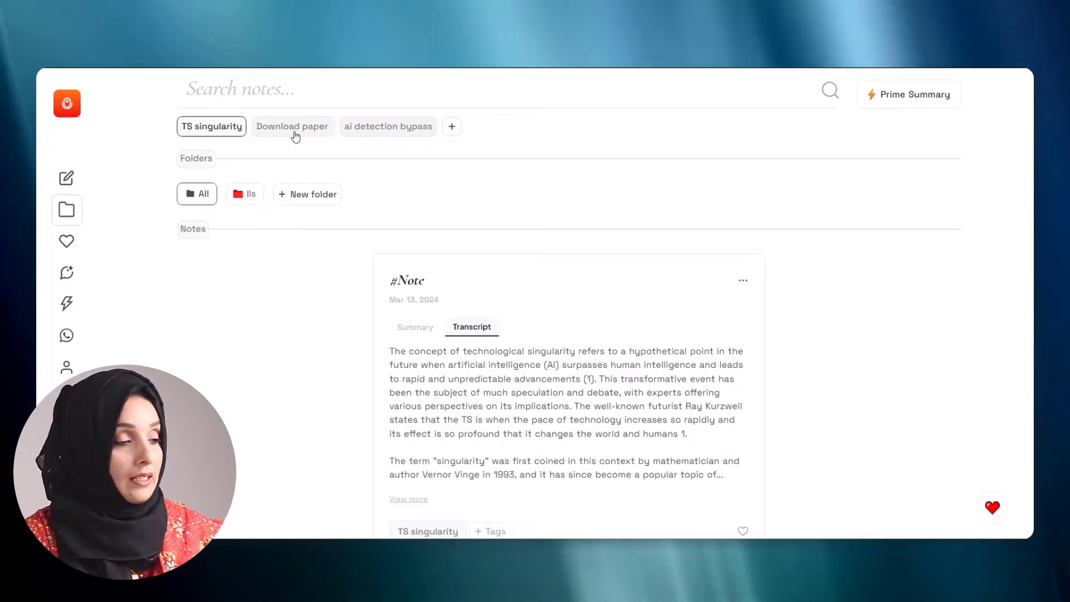
{"action": "left_click", "coordinate": [382, 130]}
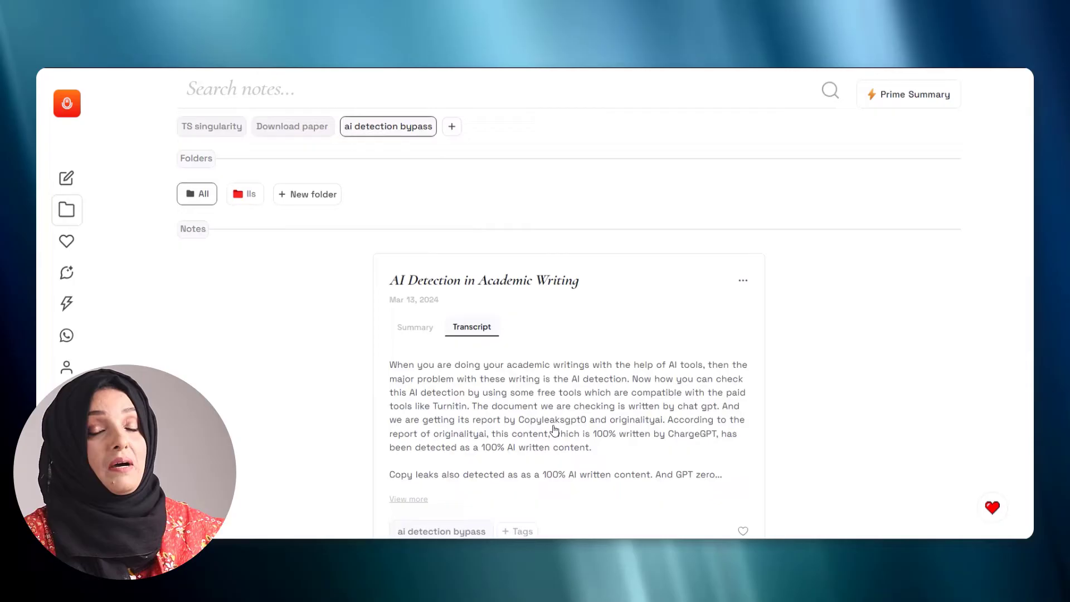
{"action": "left_click", "coordinate": [67, 272]}
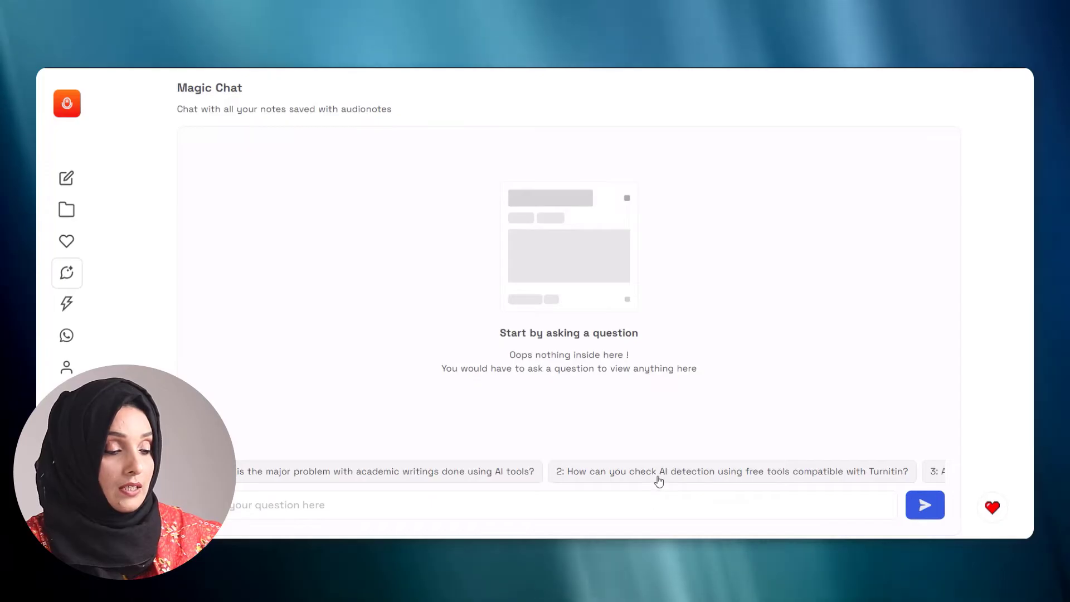
- Ask Magic Chat how to check AI detection with free Turnitin-compatible tools, then view integrations
{"action": "left_click", "coordinate": [926, 505]}
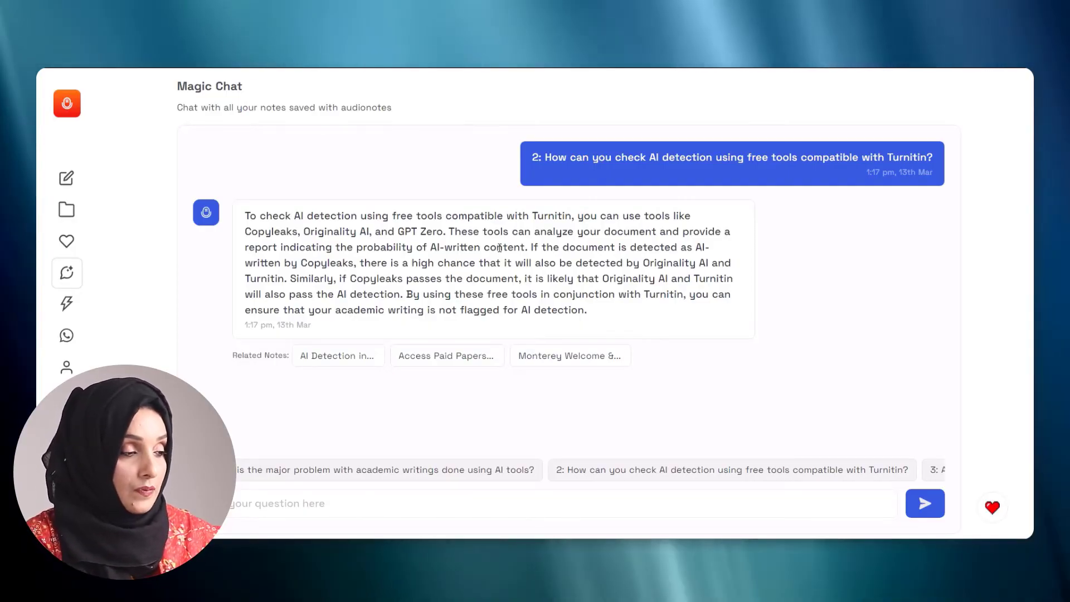
{"action": "left_click", "coordinate": [70, 308]}
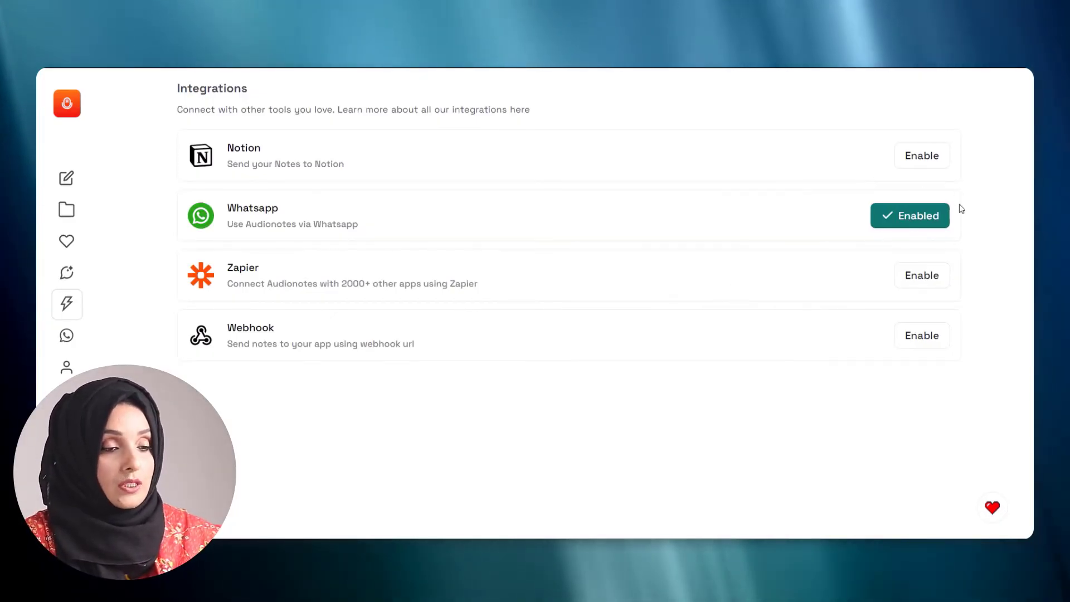
- Enter and save a phone number in the WhatsApp integration settings
{"action": "left_click", "coordinate": [909, 215]}
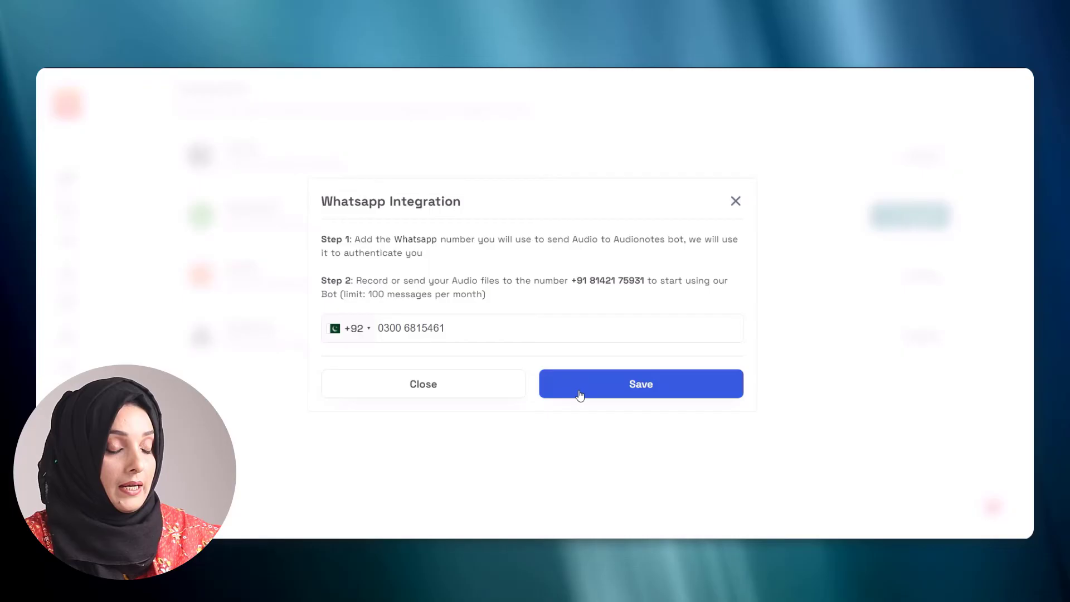
{"action": "left_click", "coordinate": [579, 391]}
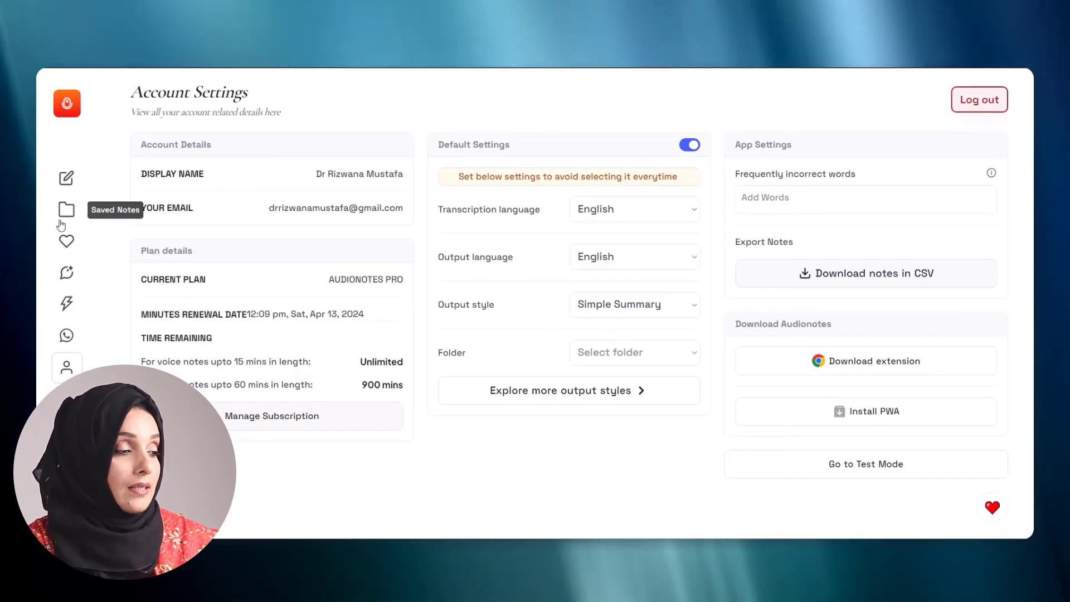
- From a new note, browse the English transcription and summary language dropdown lists
{"action": "left_click", "coordinate": [66, 179]}
{"action": "left_click", "coordinate": [510, 105]}
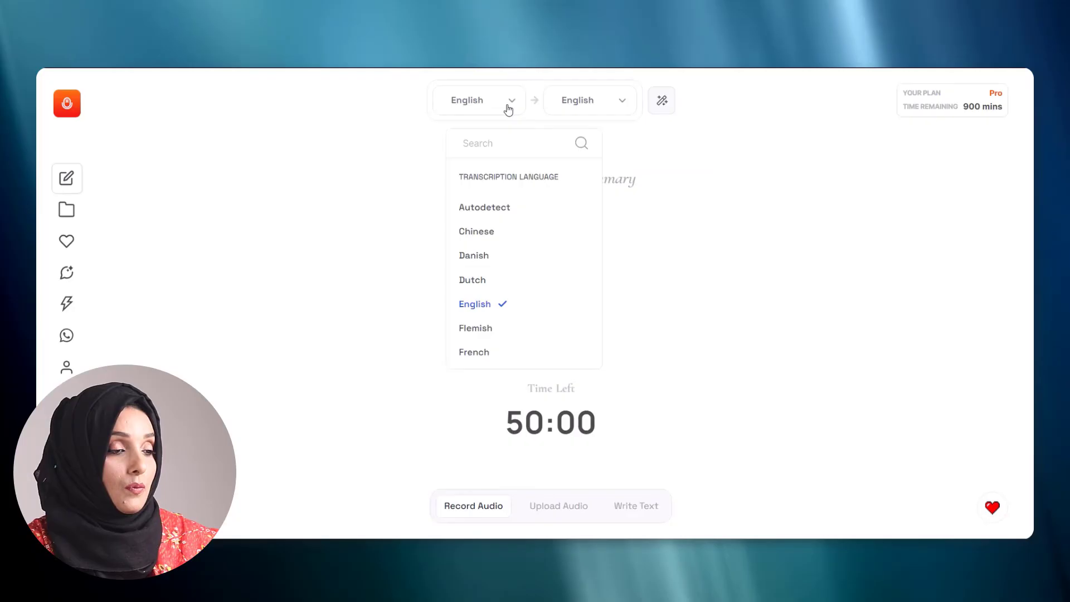
{"action": "scroll", "coordinate": [506, 233], "scroll_direction": "down", "scroll_amount": 5}
{"action": "scroll", "coordinate": [507, 234], "scroll_direction": "up", "scroll_amount": 5}
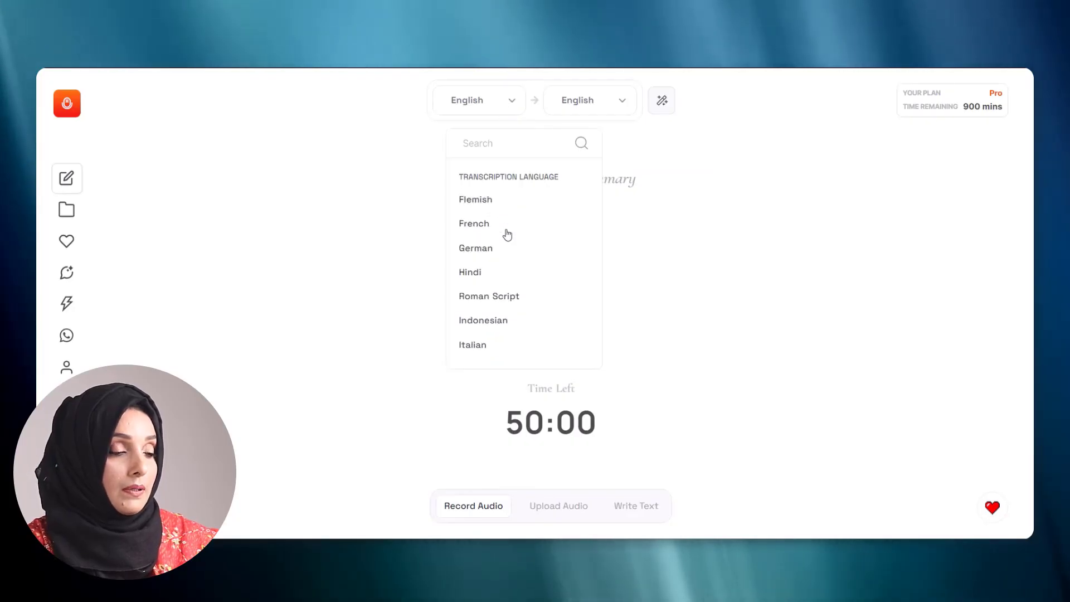
{"action": "scroll", "coordinate": [507, 233], "scroll_direction": "up", "scroll_amount": 5}
{"action": "left_click", "coordinate": [619, 104]}
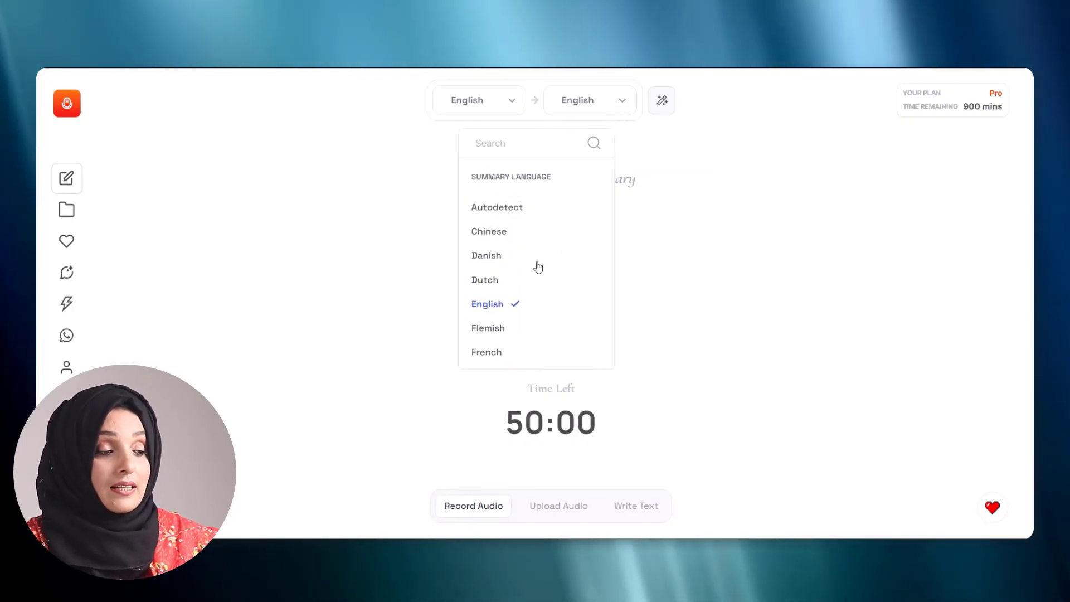